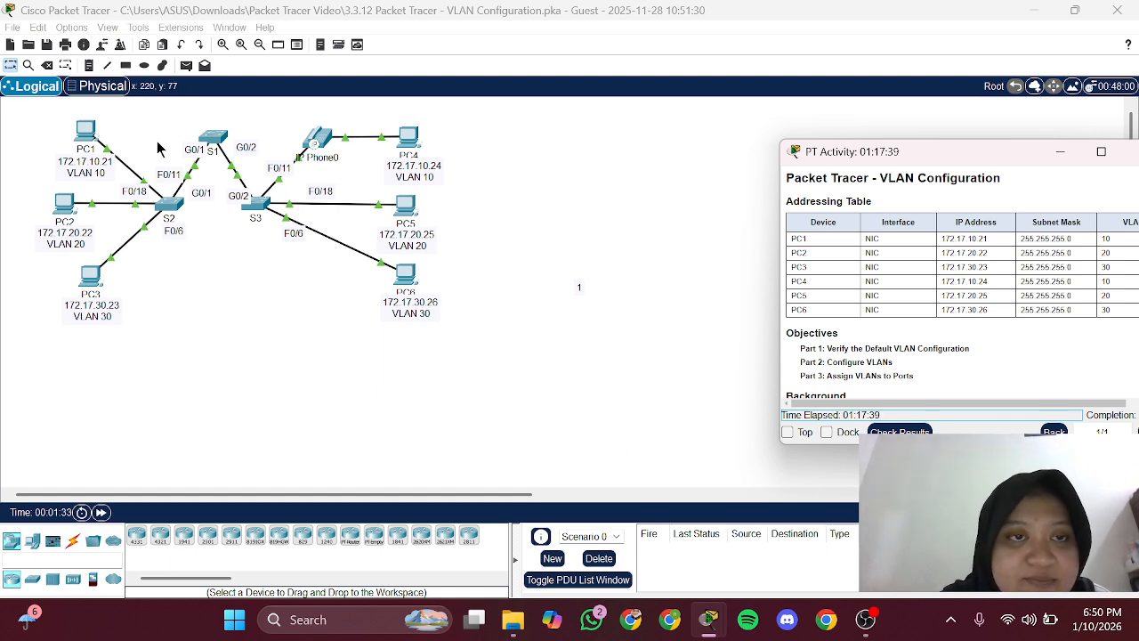
Open the command line of switch S1 and enter privileged EXEC mode with enable
click(217, 136)
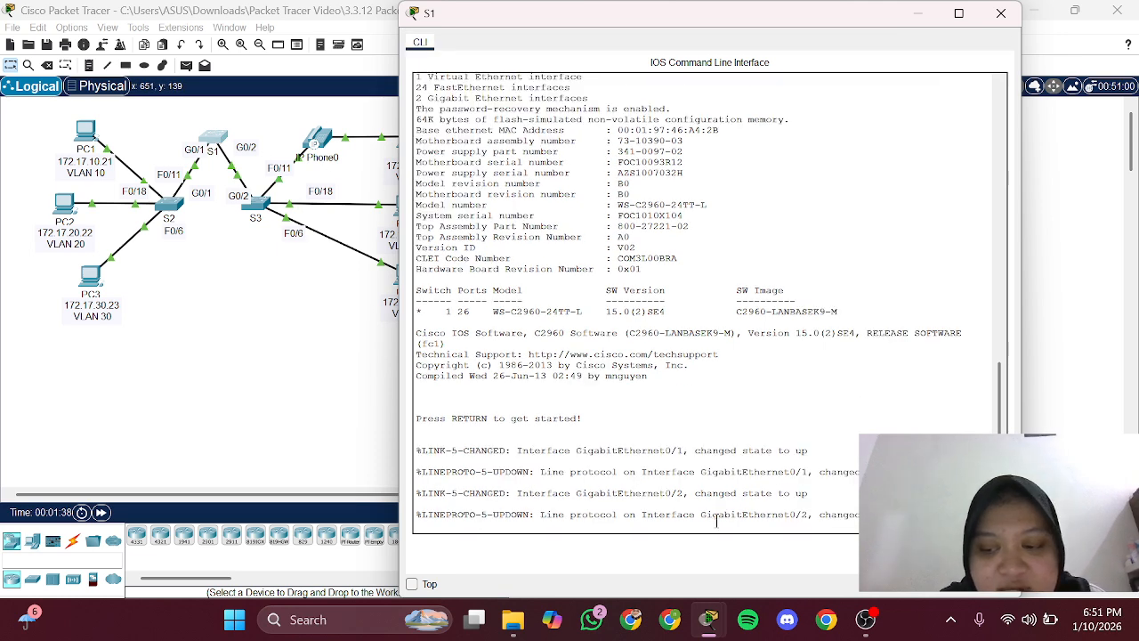
key(Return)
key(Return)
key(Return)
text(en)
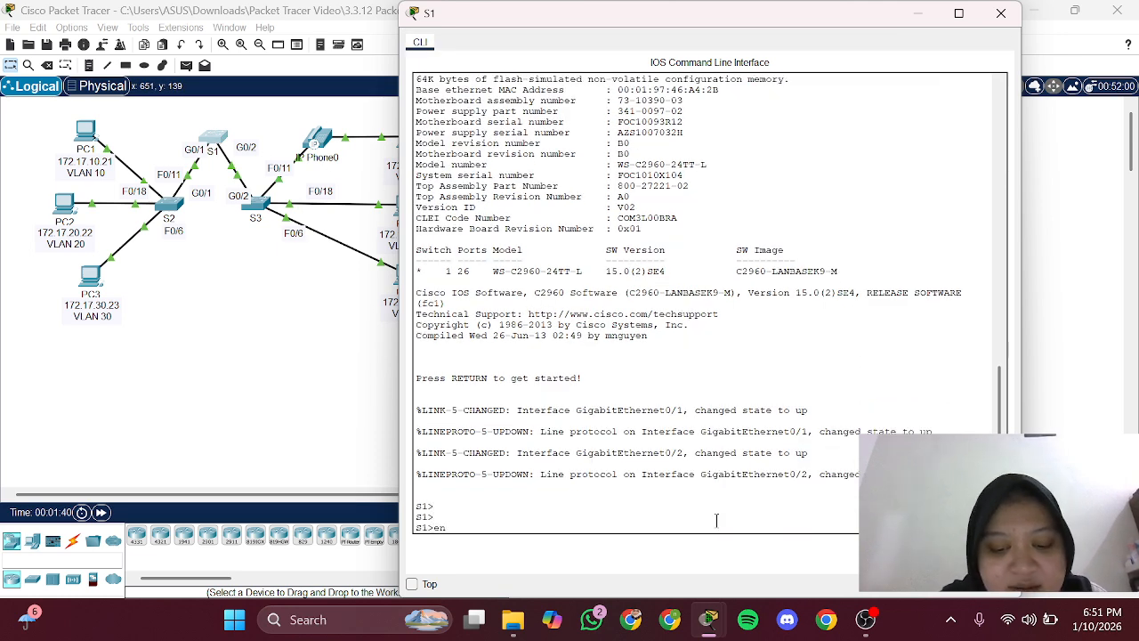
text(b)
key(BackSpace)
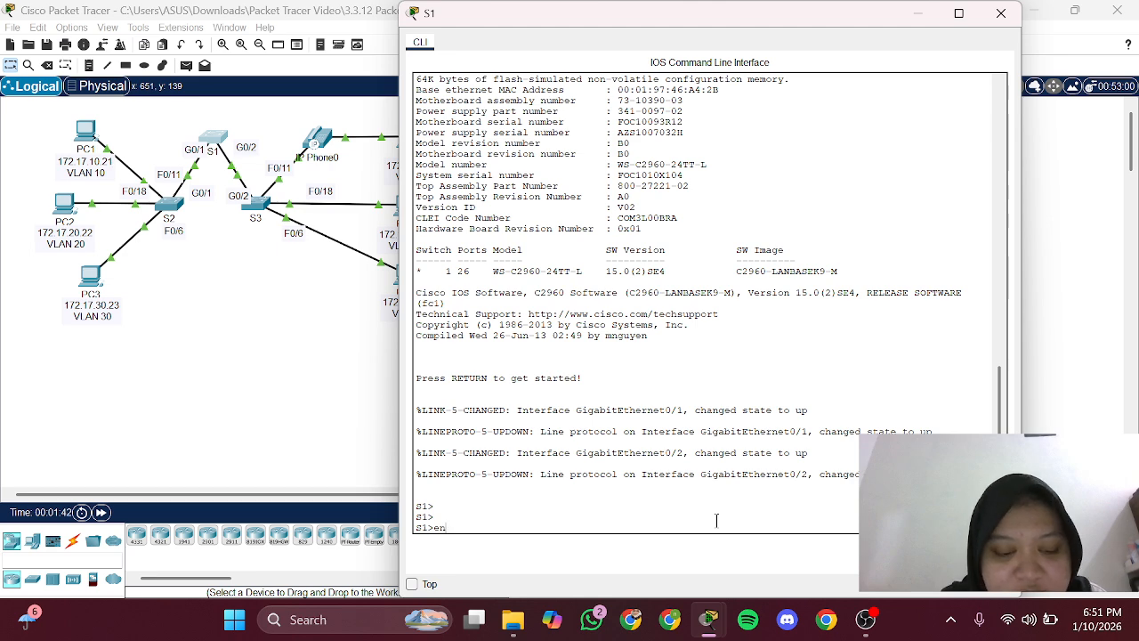
text(able)
key(Return)
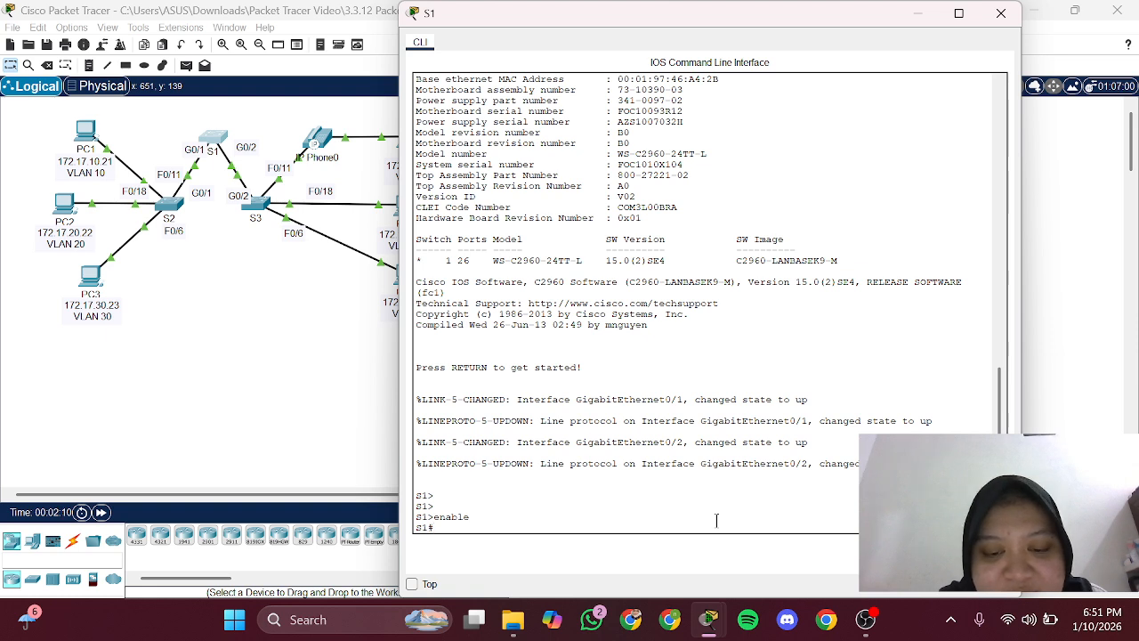
Enter global configuration mode on S1 with conf t and create VLAN 10
text(co)
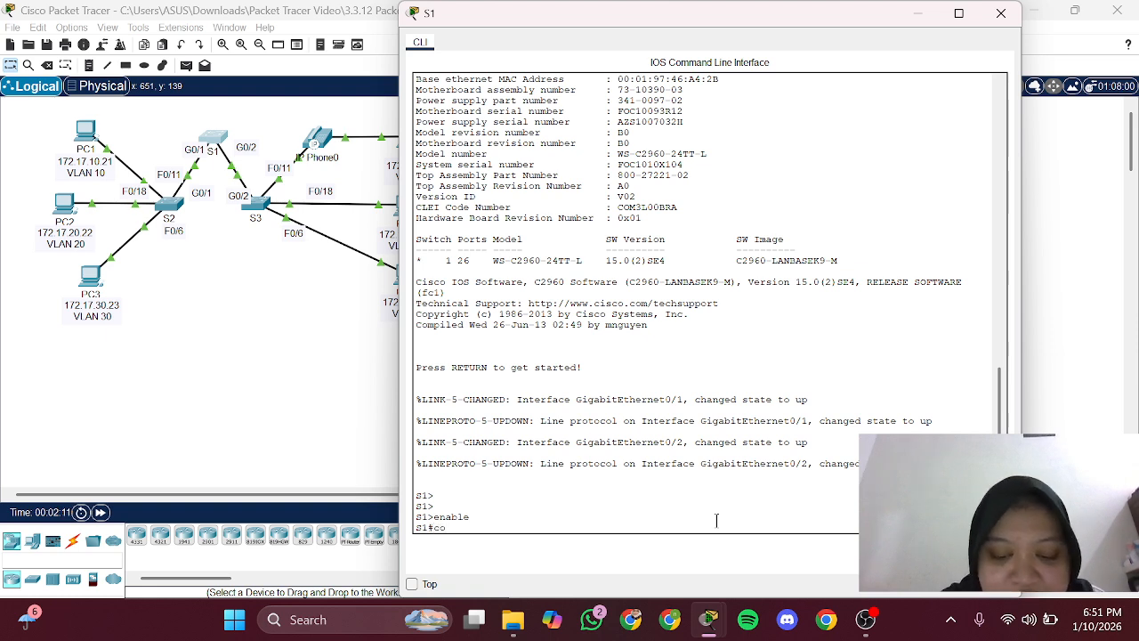
text(nf t)
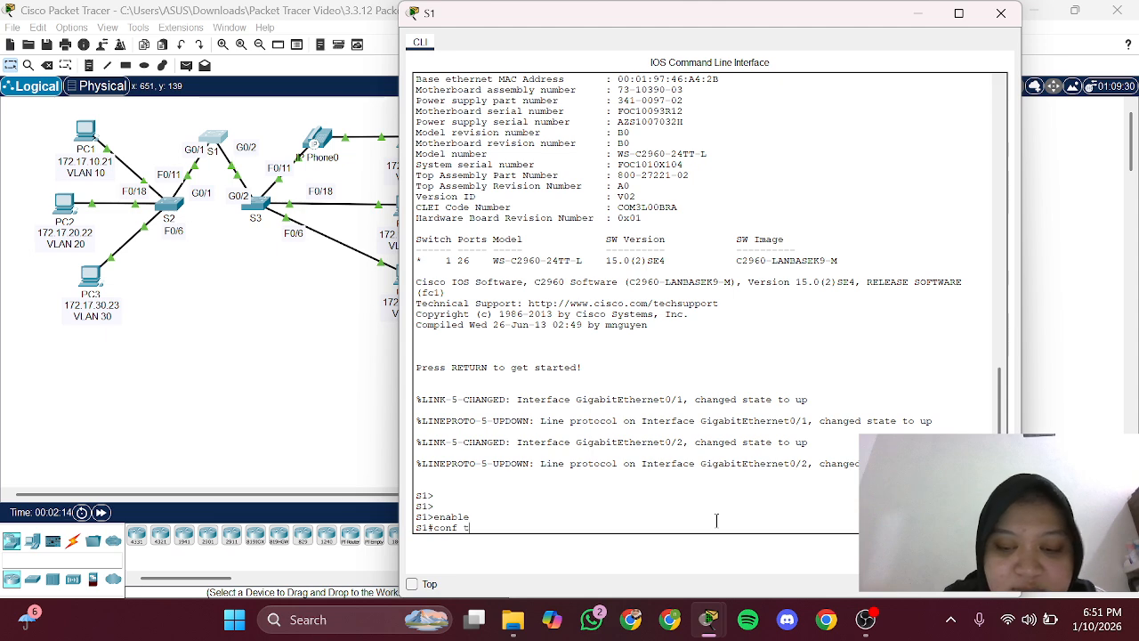
key(Return)
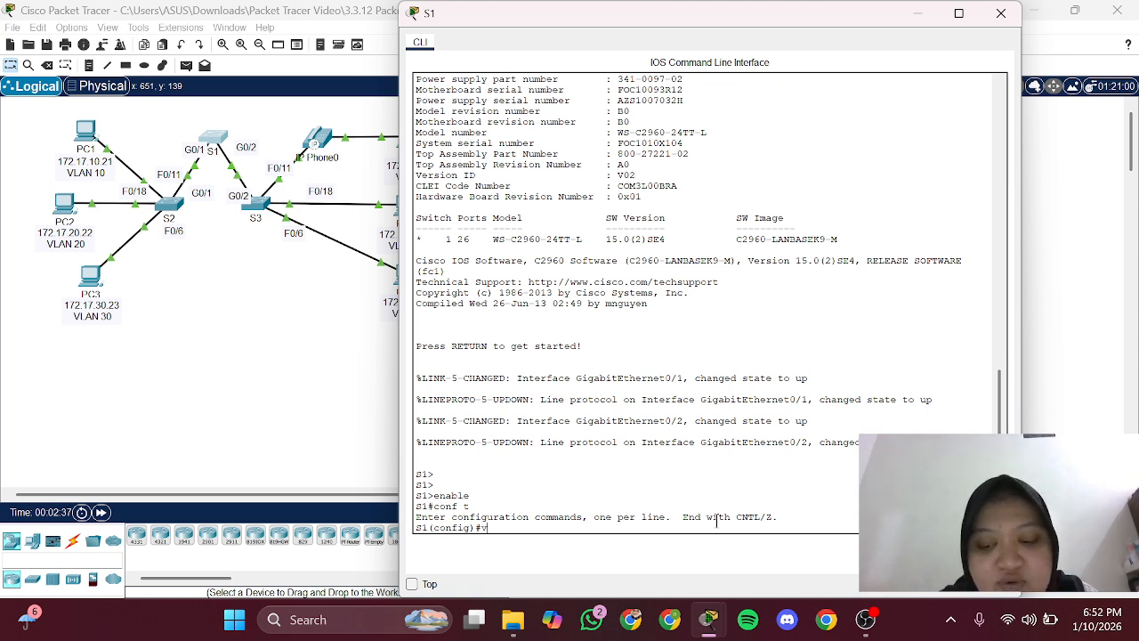
text(vlan)
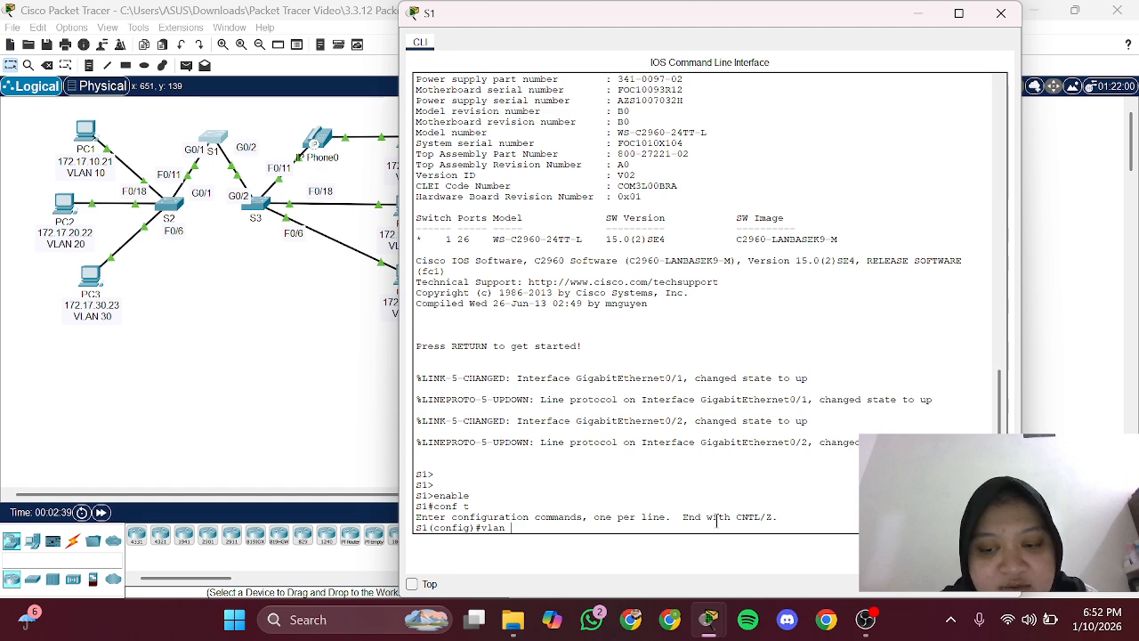
text( 10)
key(Return)
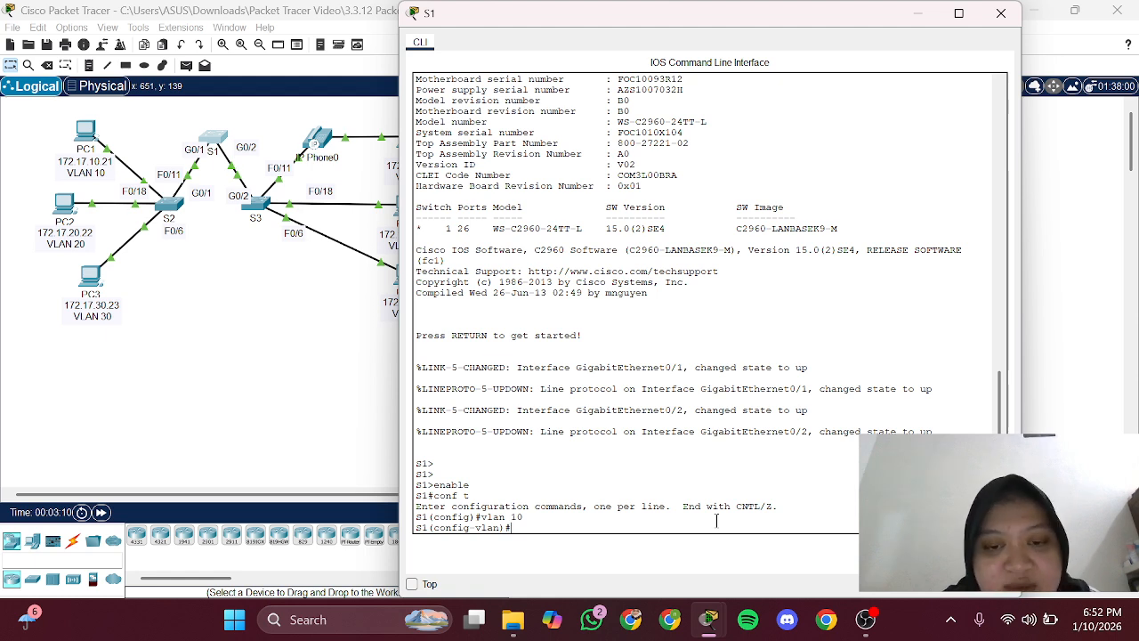
Name VLAN 10 vlan10 and exit to global configuration mode
text(n)
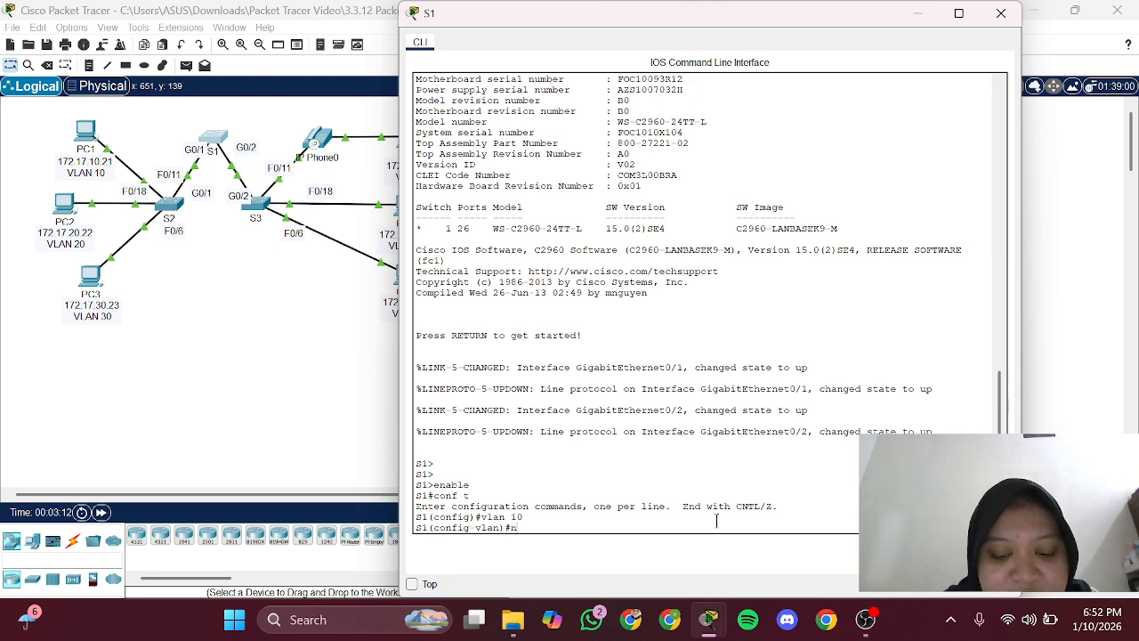
text(ame v)
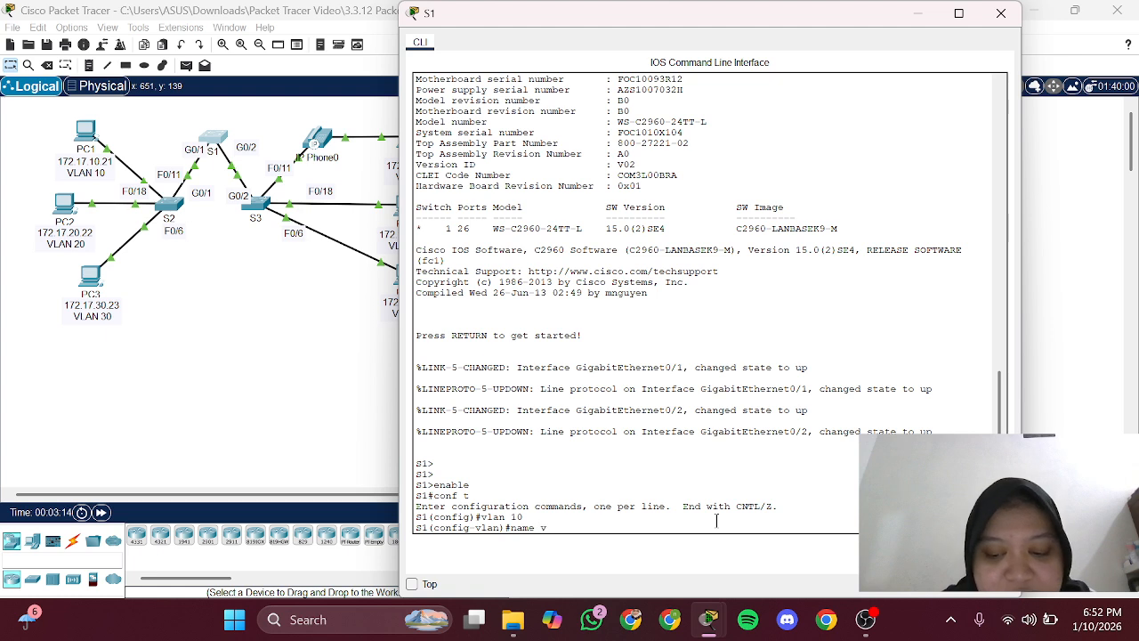
text(lan20)
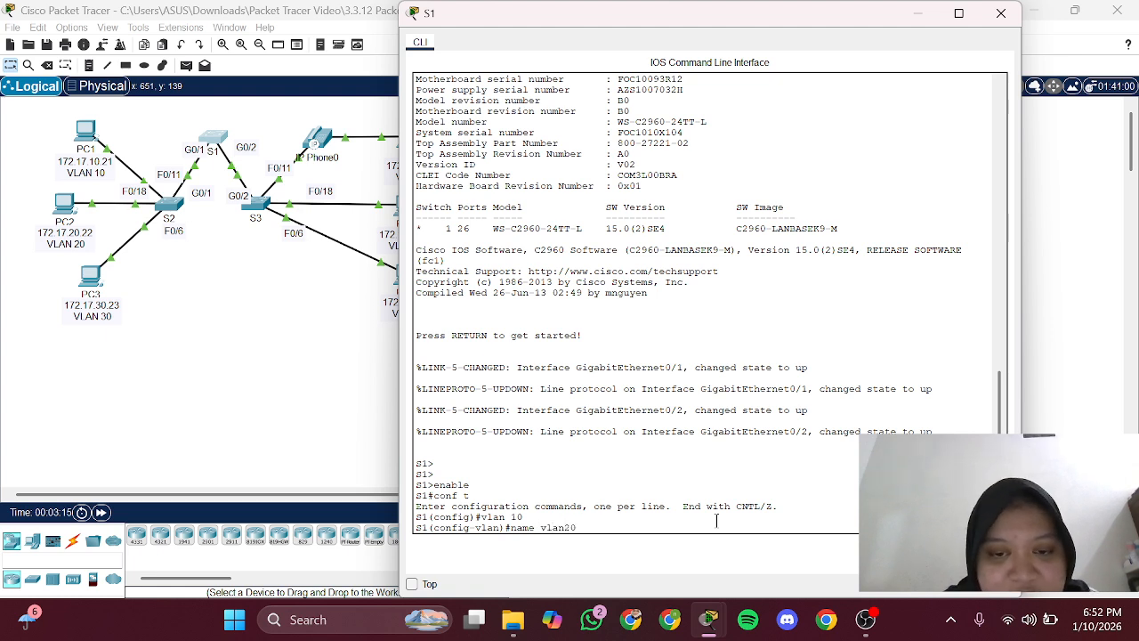
key(BackSpace)
key(BackSpace)
text(10)
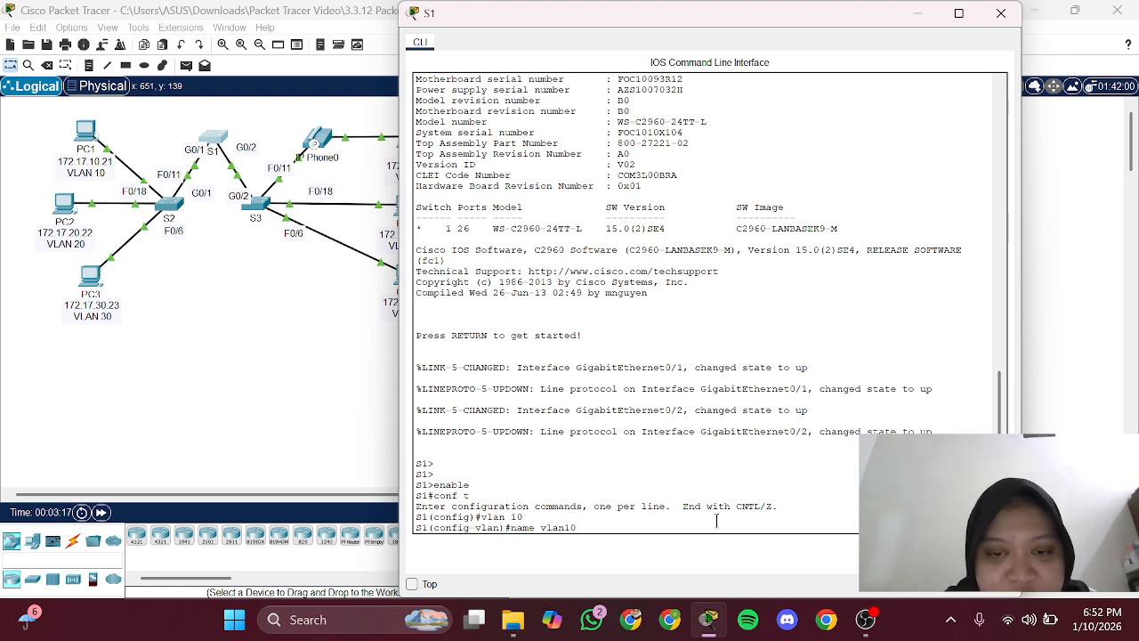
key(Return)
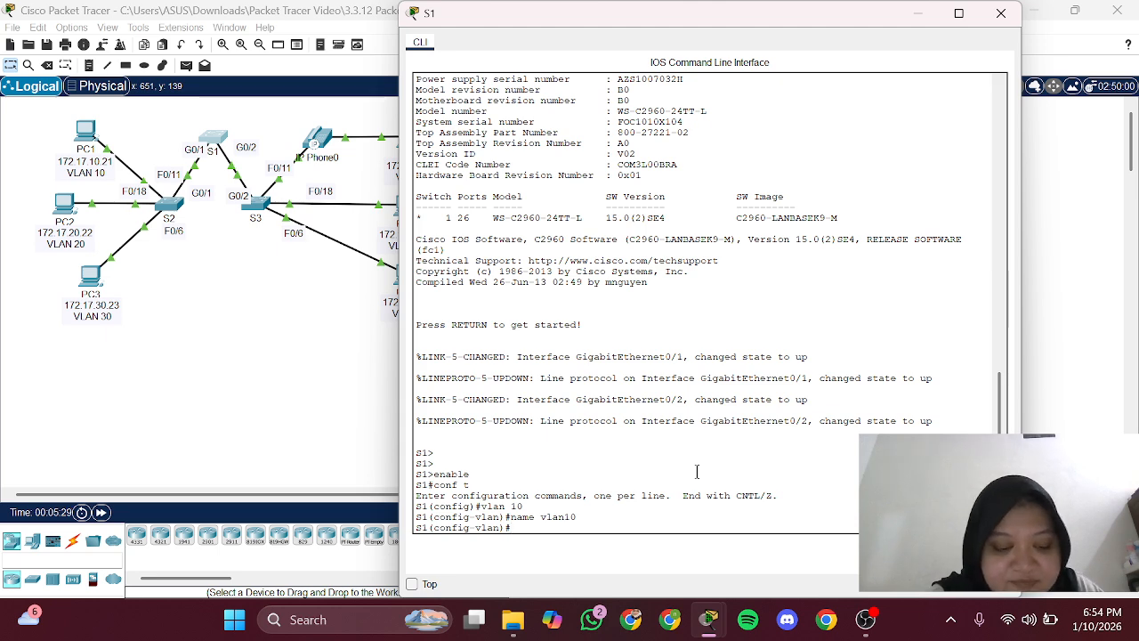
text(ex)
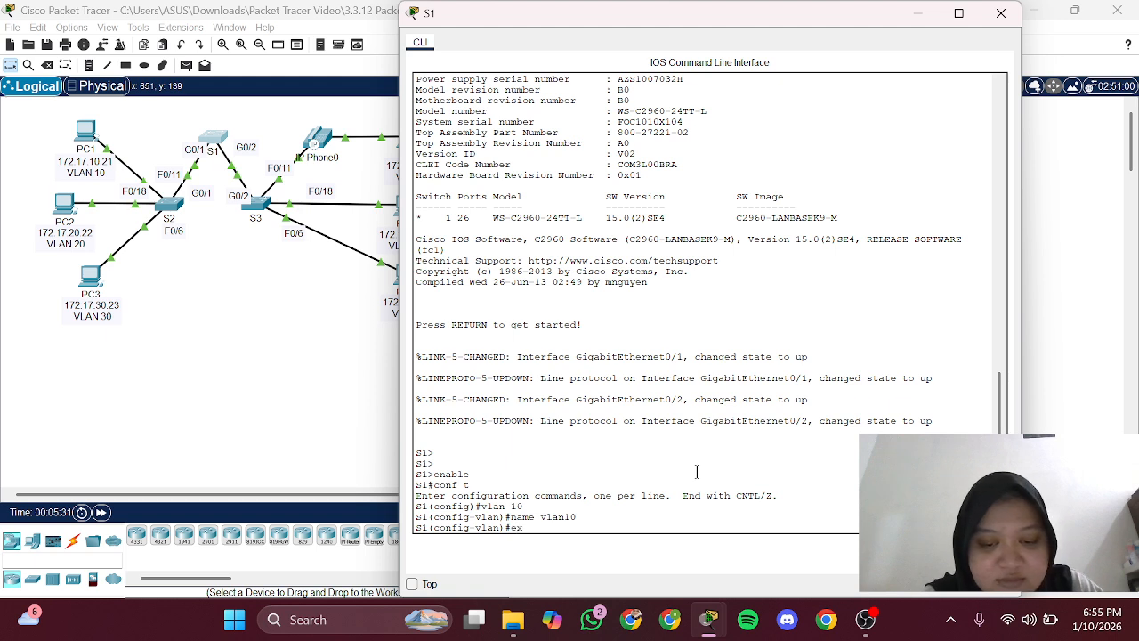
text(it)
key(Return)
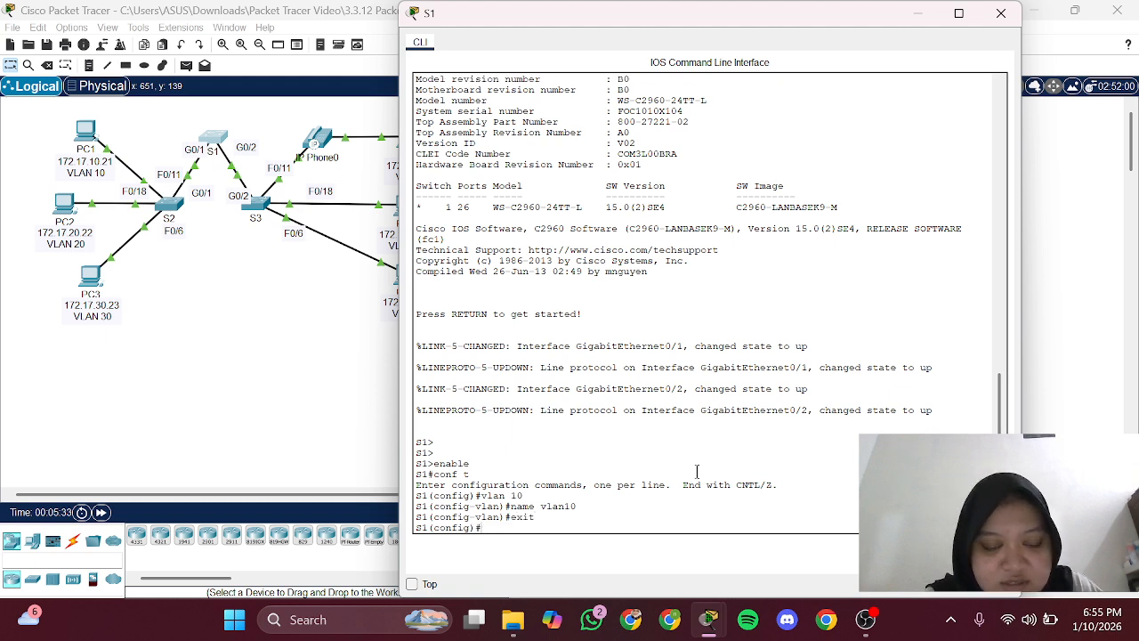
Try to run show vlan brief from S1's global configuration mode
text(show )
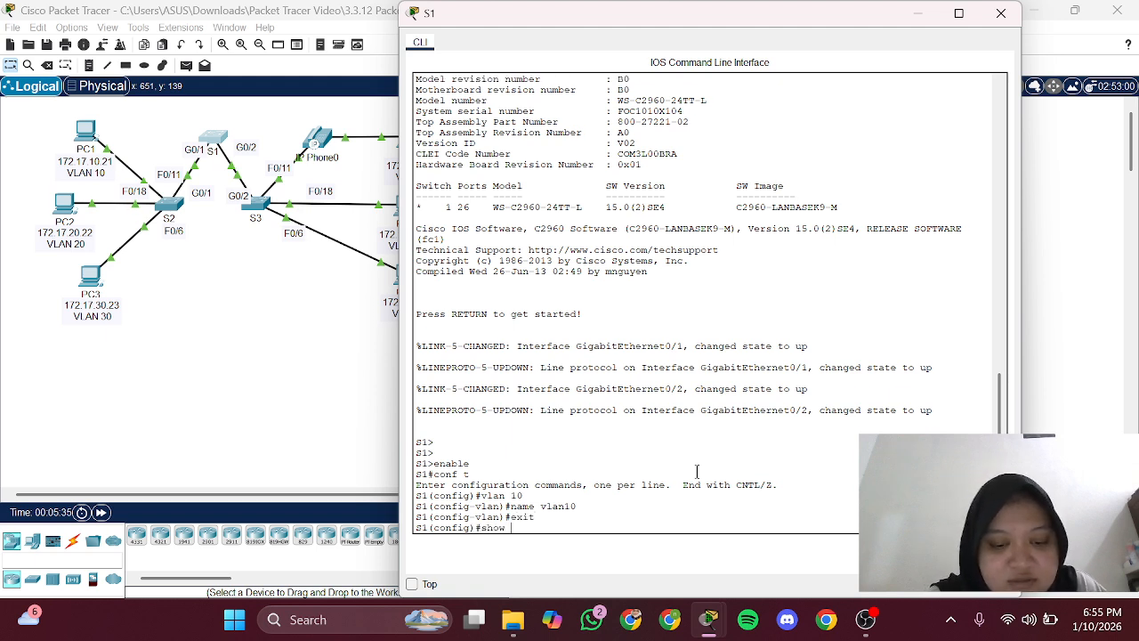
text(c)
text(vlan )
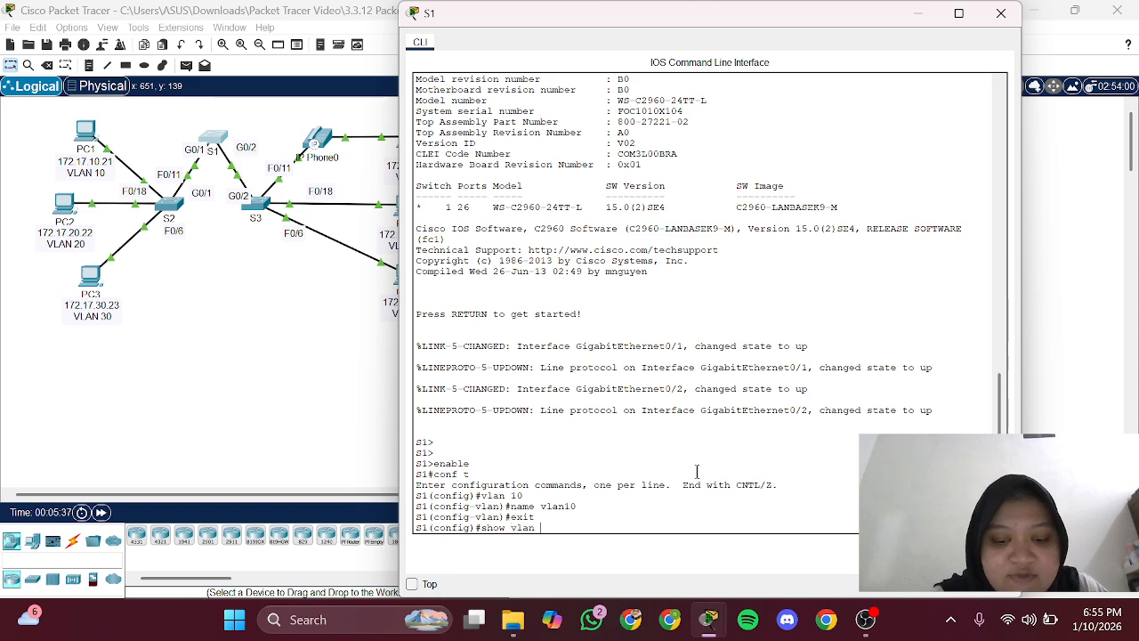
text(brief)
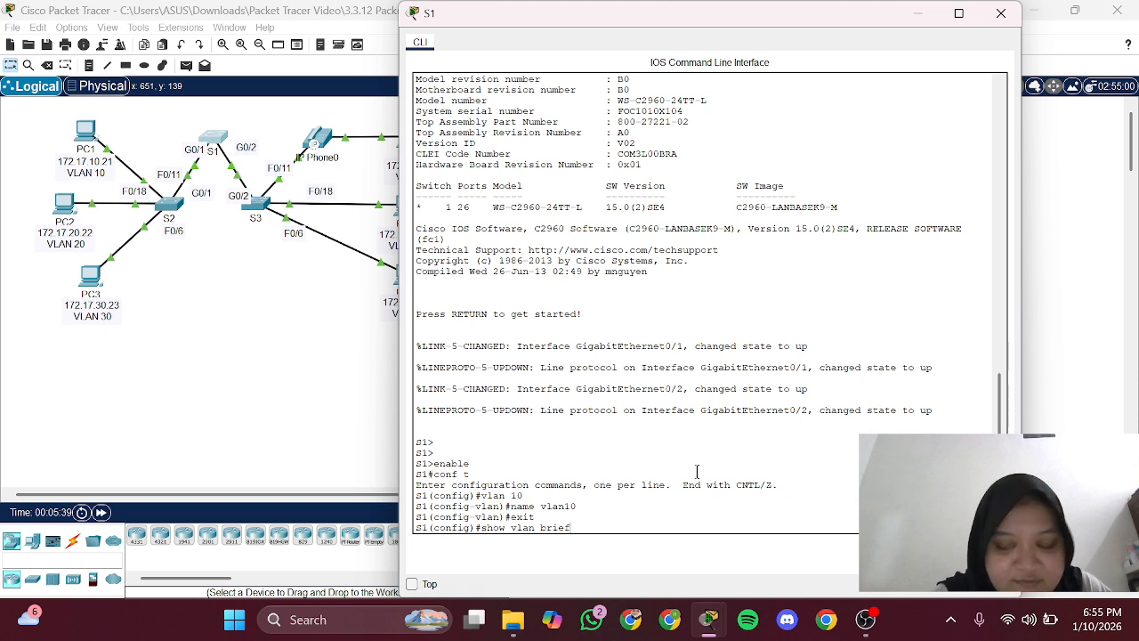
key(Return)
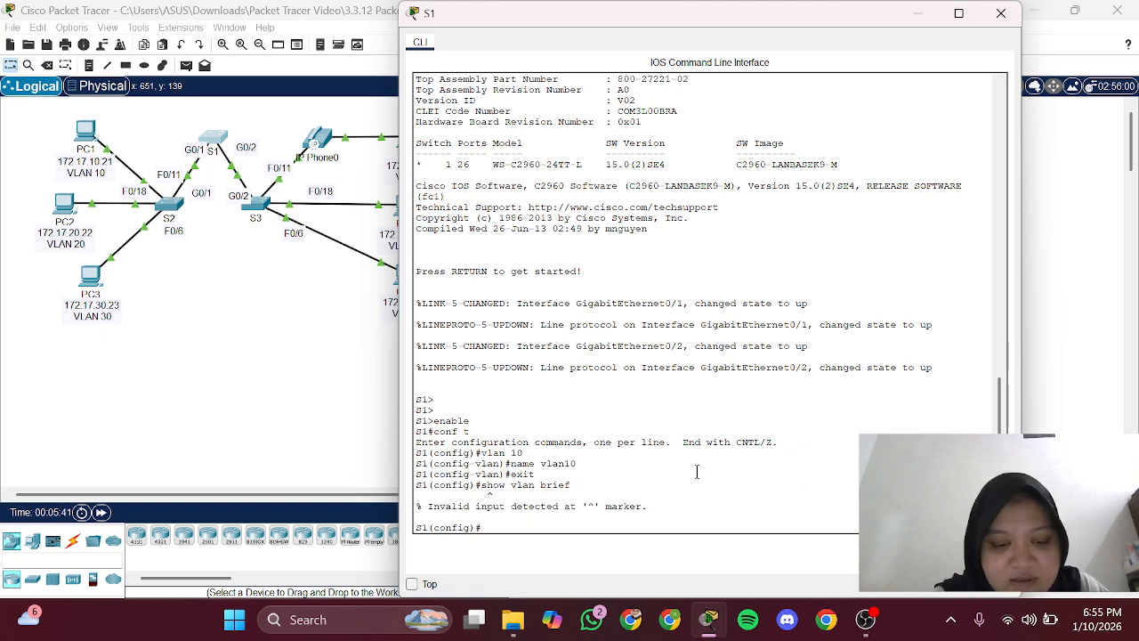
End the configuration session on S1 and return to privileged EXEC mode
text(end)
key(Return)
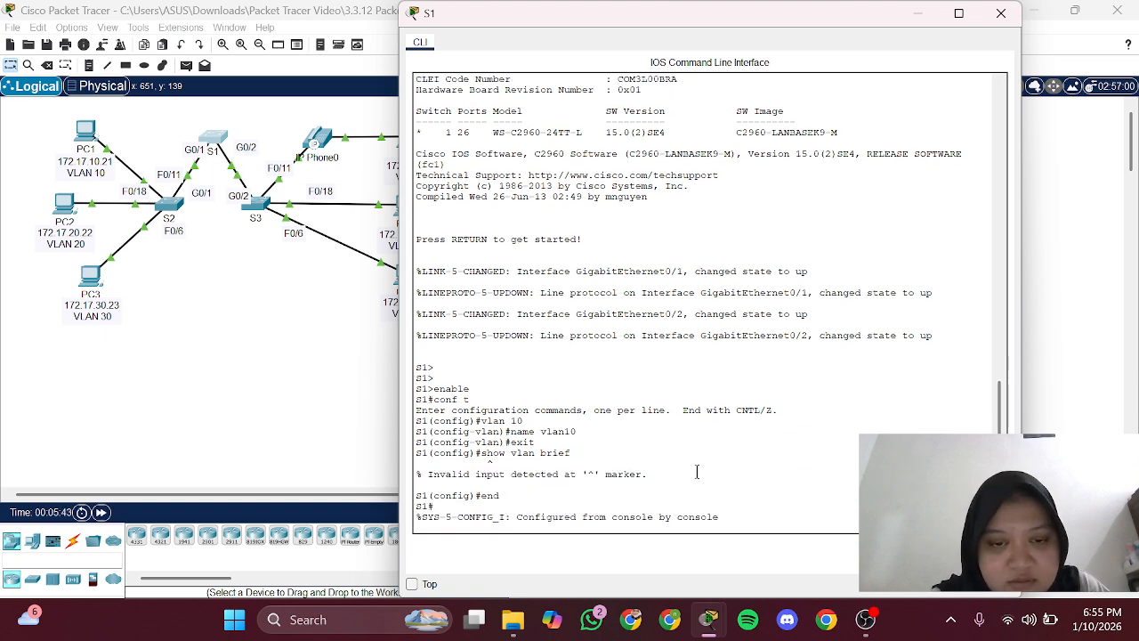
key(Return)
key(Return)
text(enable)
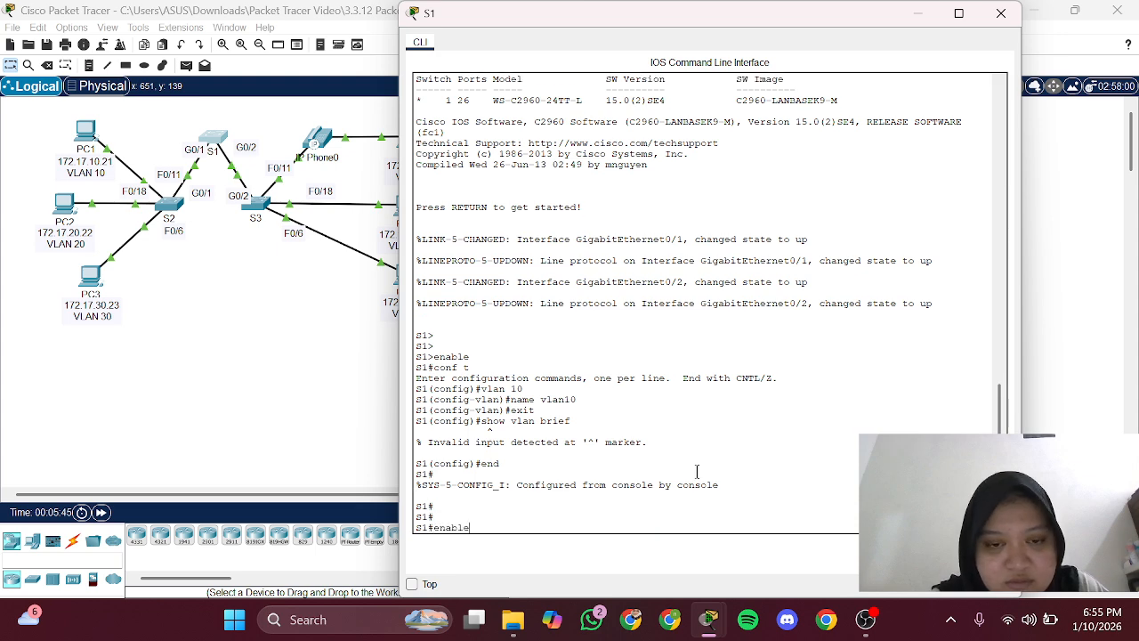
key(BackSpace)
key(BackSpace)
key(BackSpace)
key(BackSpace)
key(BackSpace)
key(BackSpace)
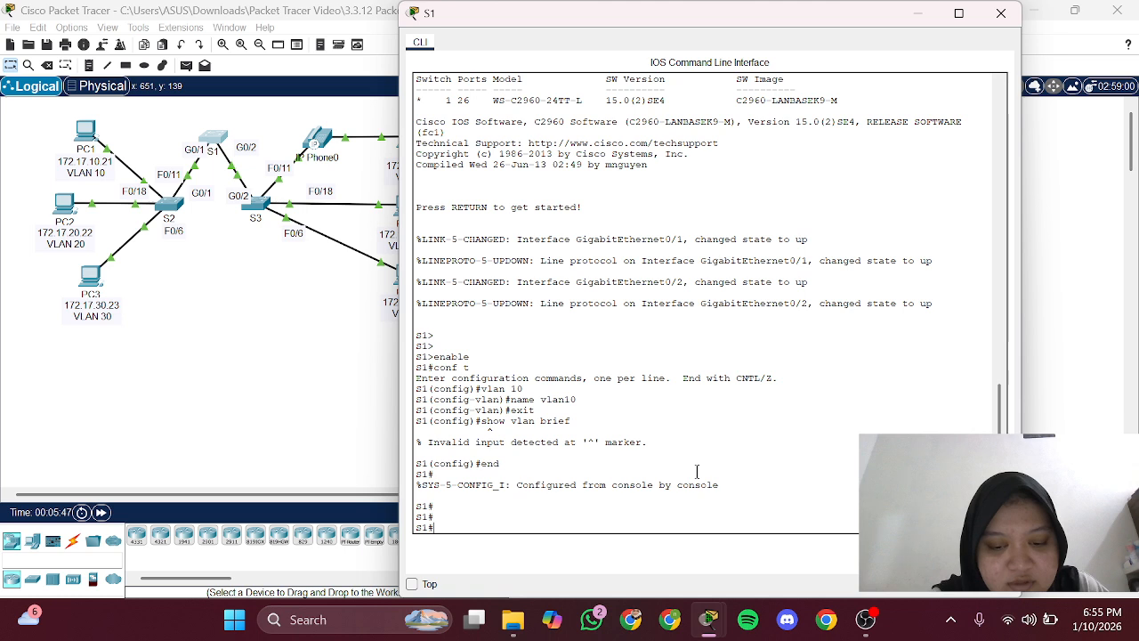
Display S1's VLAN summary with show vlan brief from privileged EXEC mode
text(show vlan)
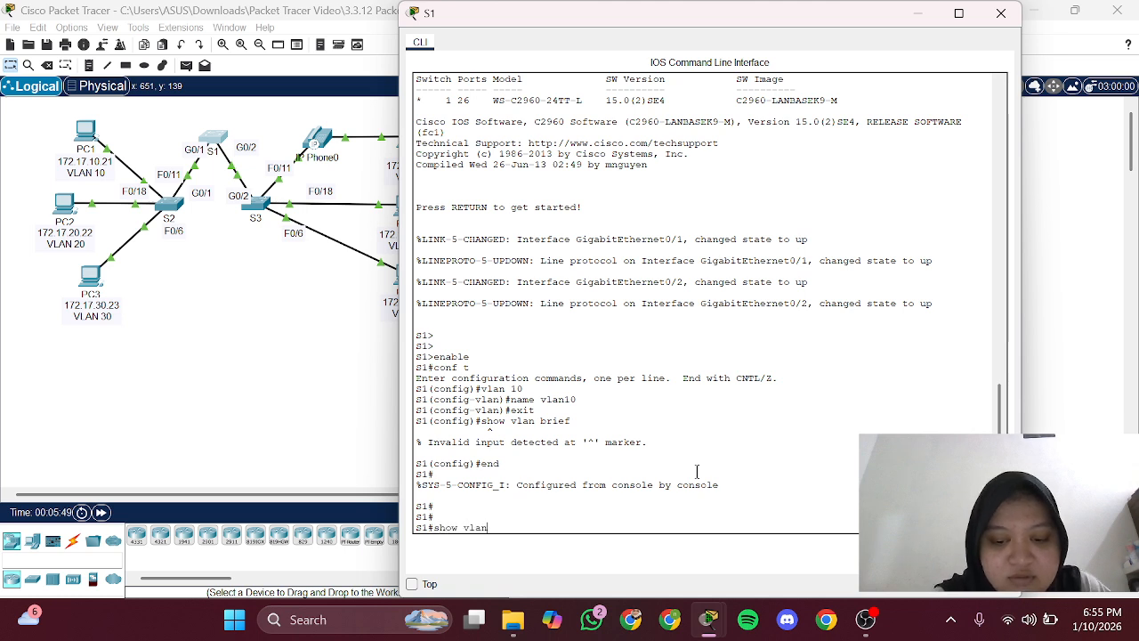
text( brief)
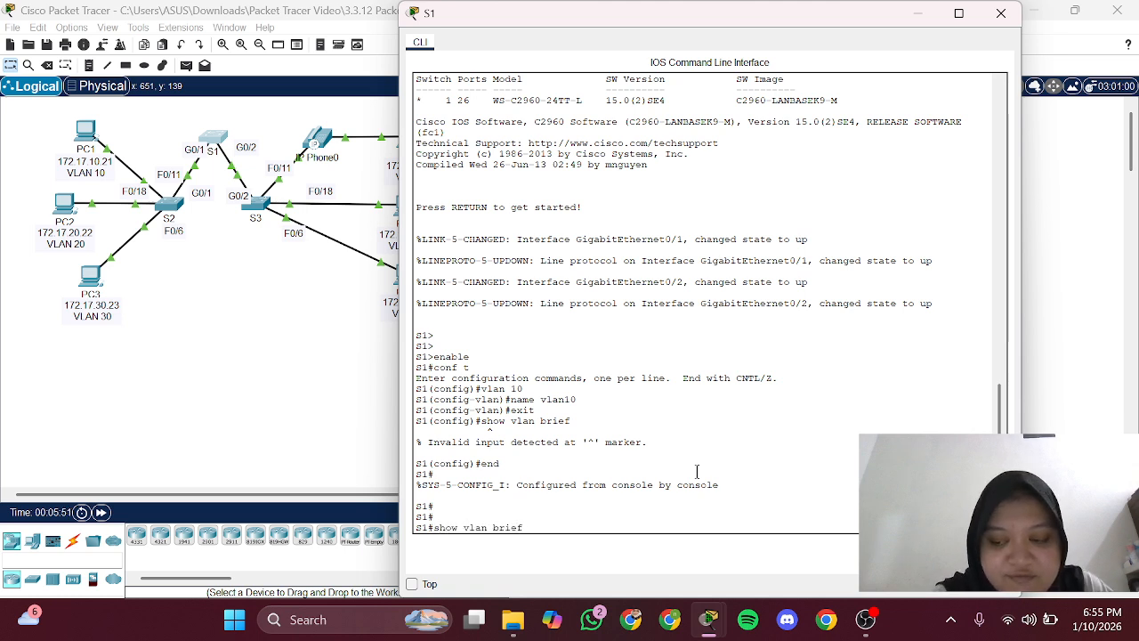
key(Return)
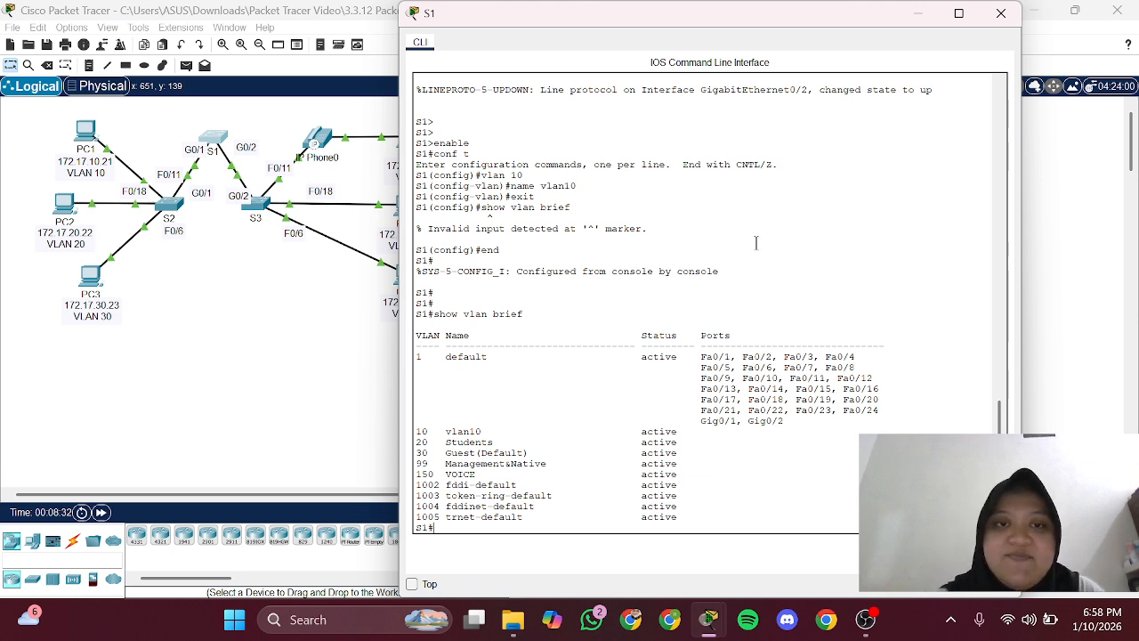
Bring the PT Activity instructions to the front and select the heading "Packet Tracer - VLAN Configuration"
mouse_move(709, 633)
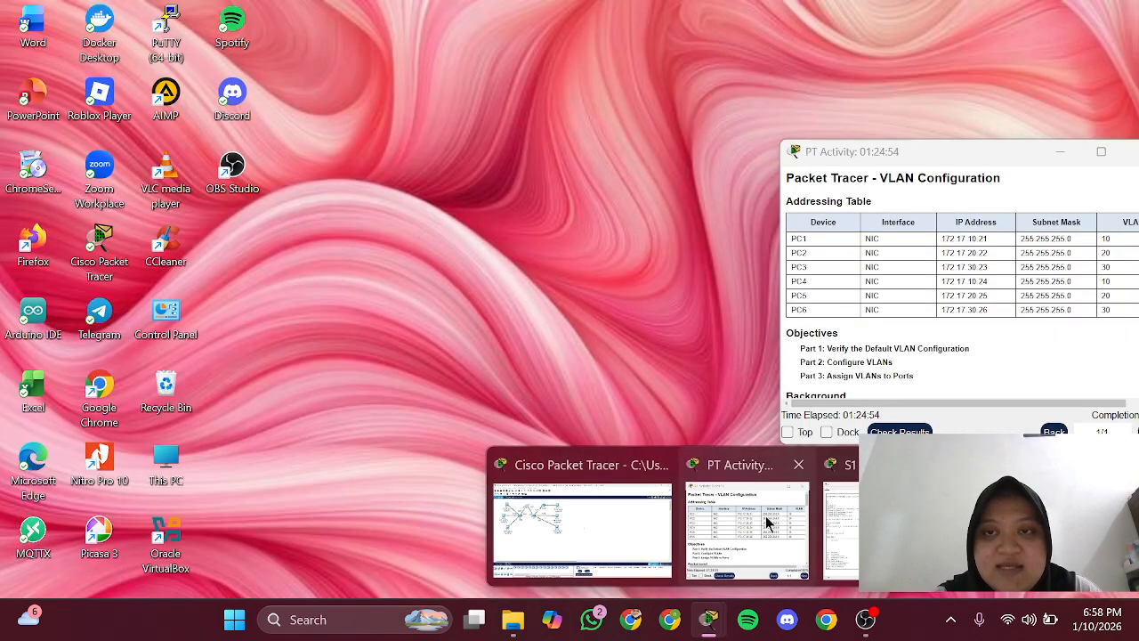
click(767, 523)
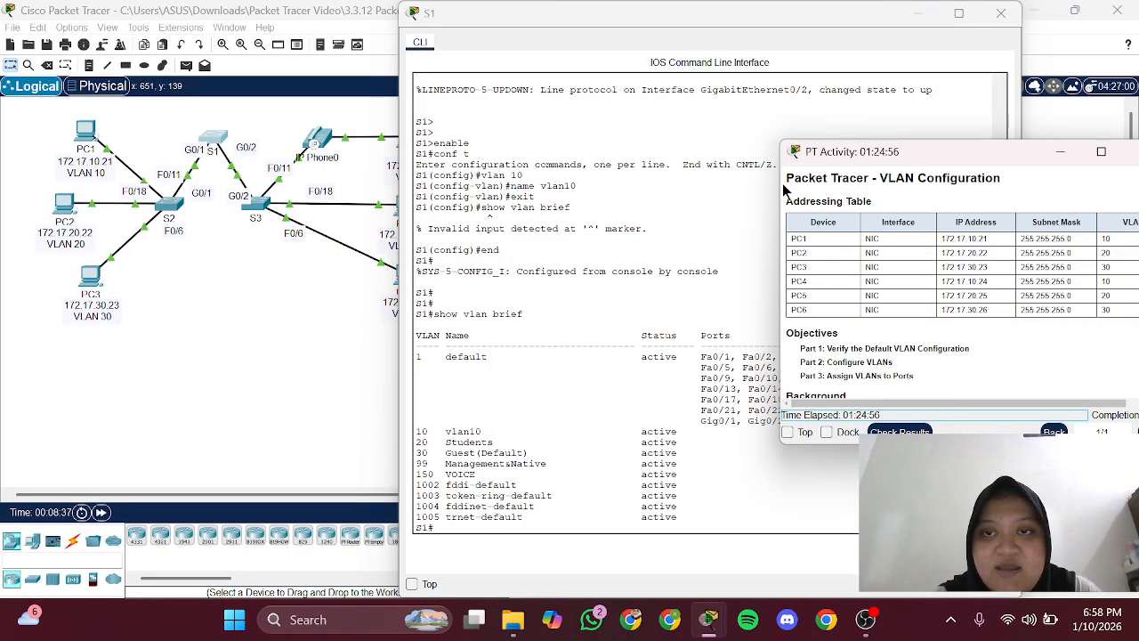
drag(786, 178, 1030, 189)
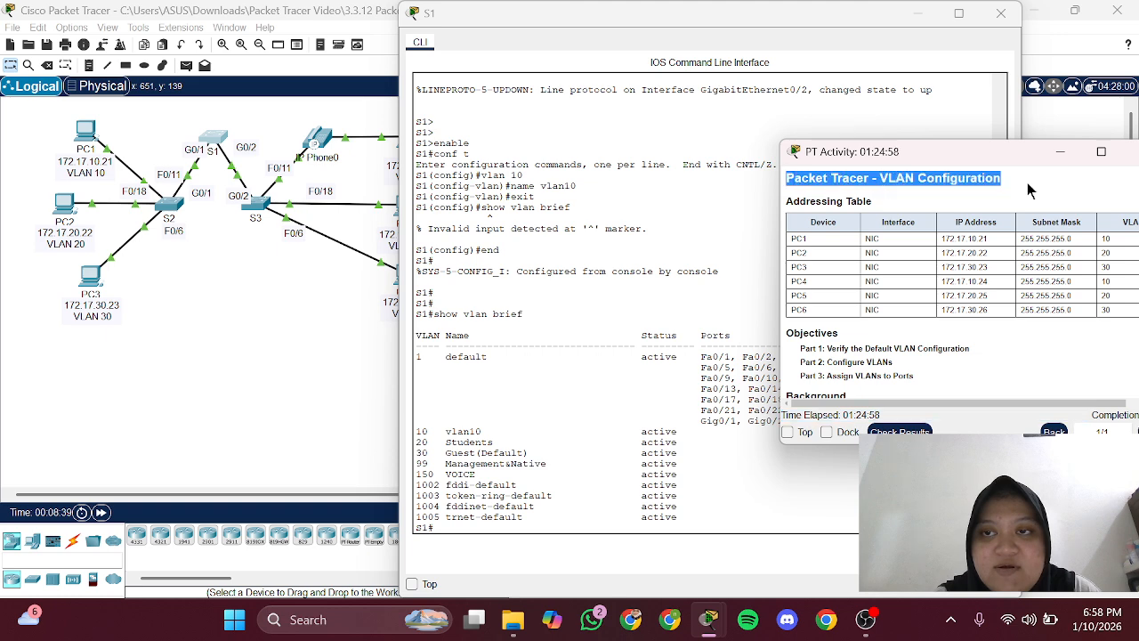
right_click(1043, 185)
click(1054, 194)
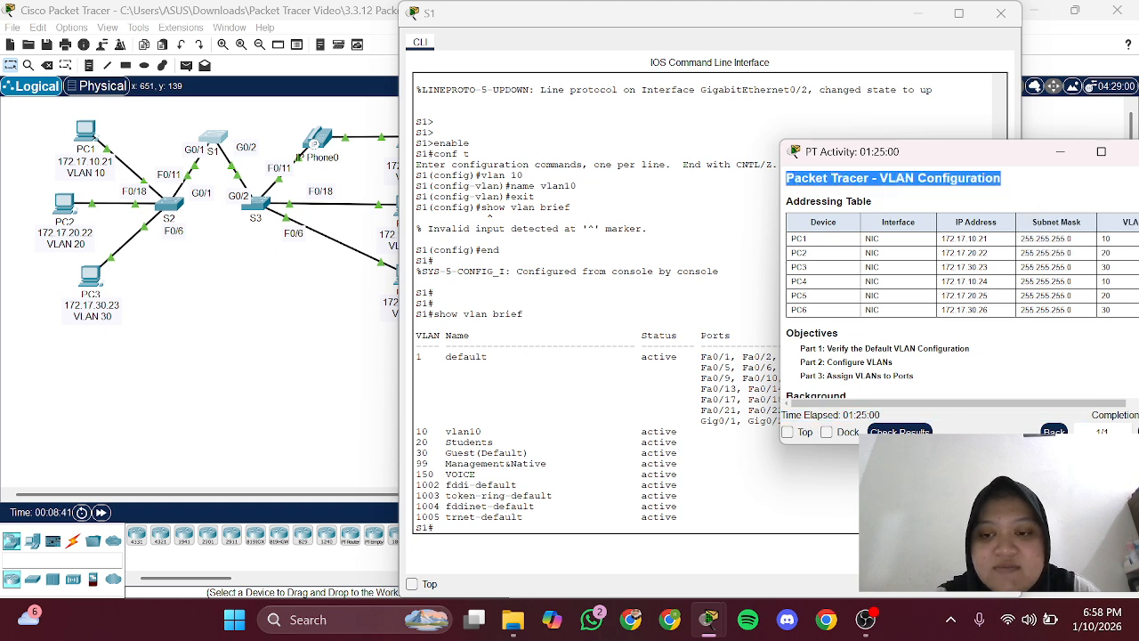